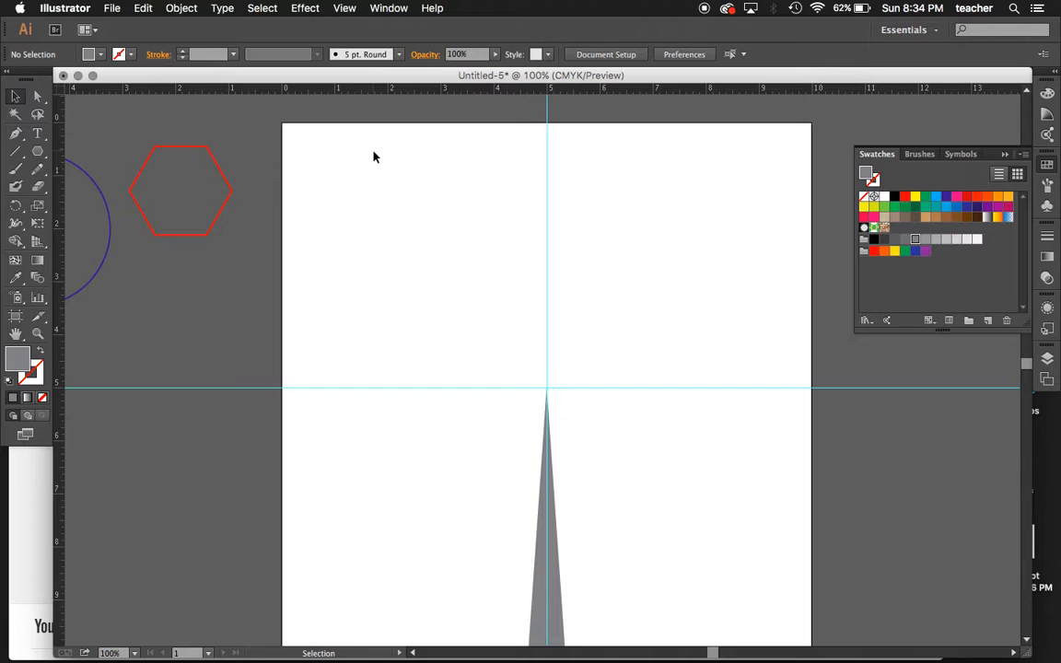
Step: Create a copy of the gray wedge rotated 30° about its tip at the guide intersection, with the preview on
scroll(374, 156, down, 3)
scroll(373, 156, down, 2)
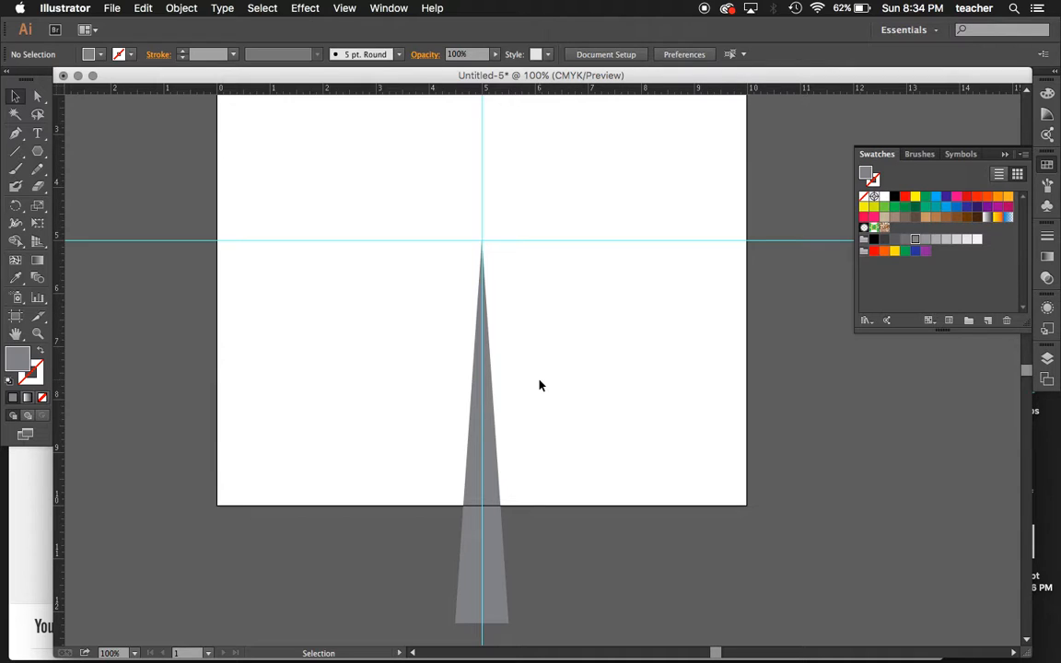
scroll(539, 385, up, 3)
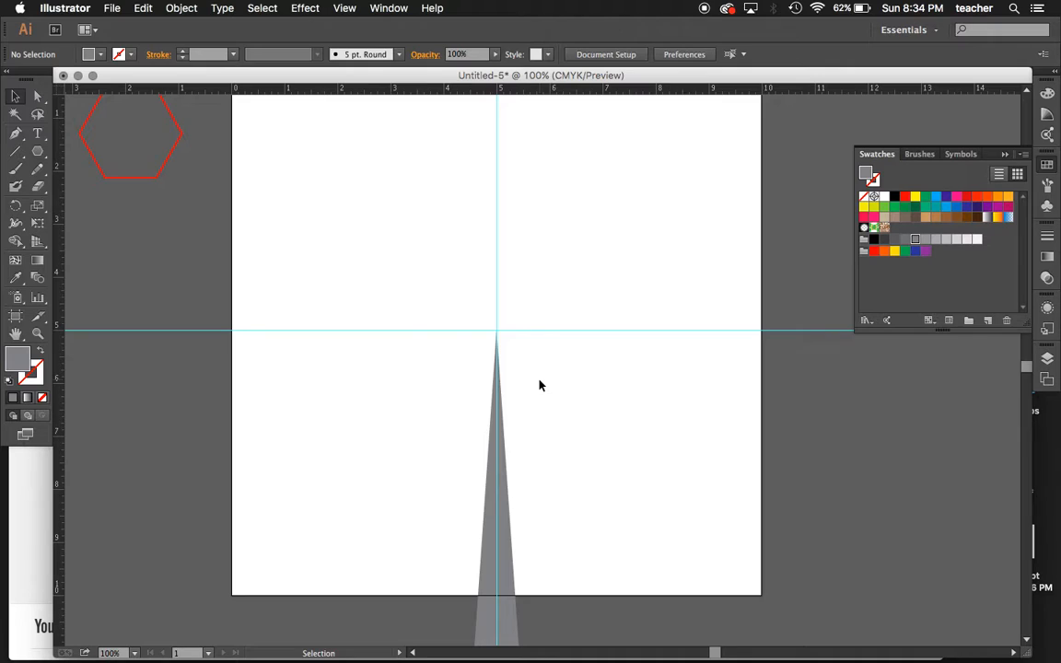
click(508, 504)
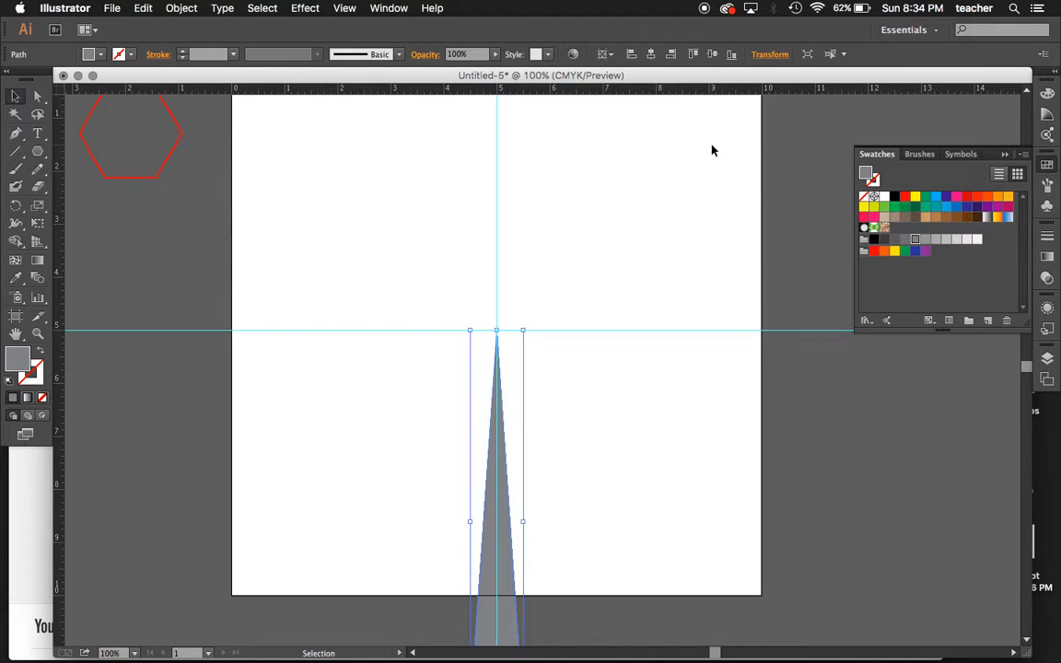
click(14, 207)
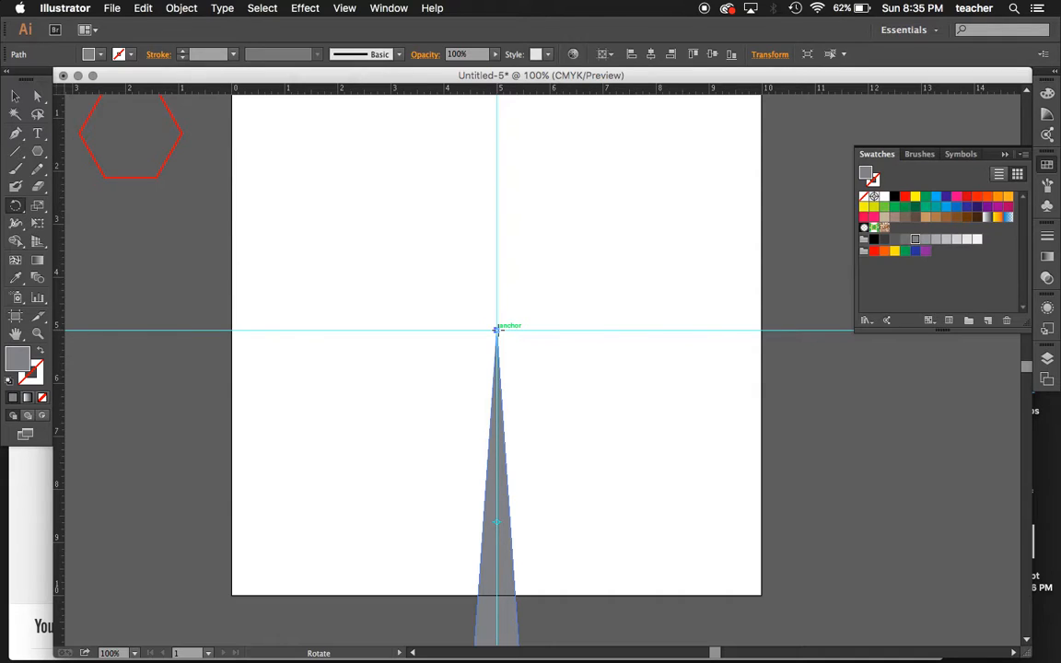
alt+click(497, 330)
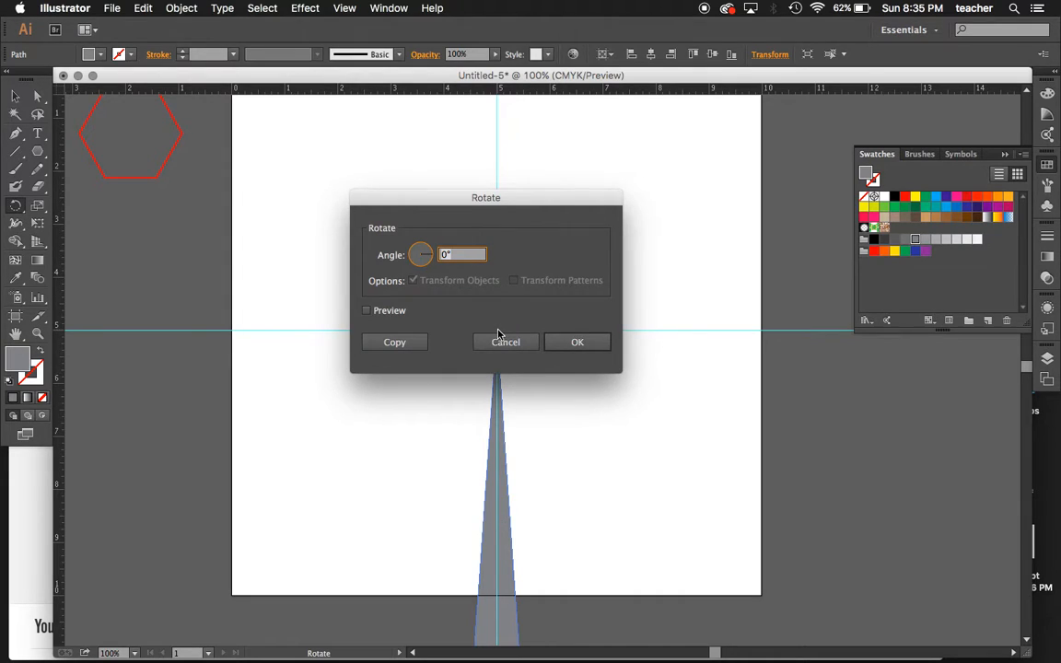
drag(514, 198, 679, 146)
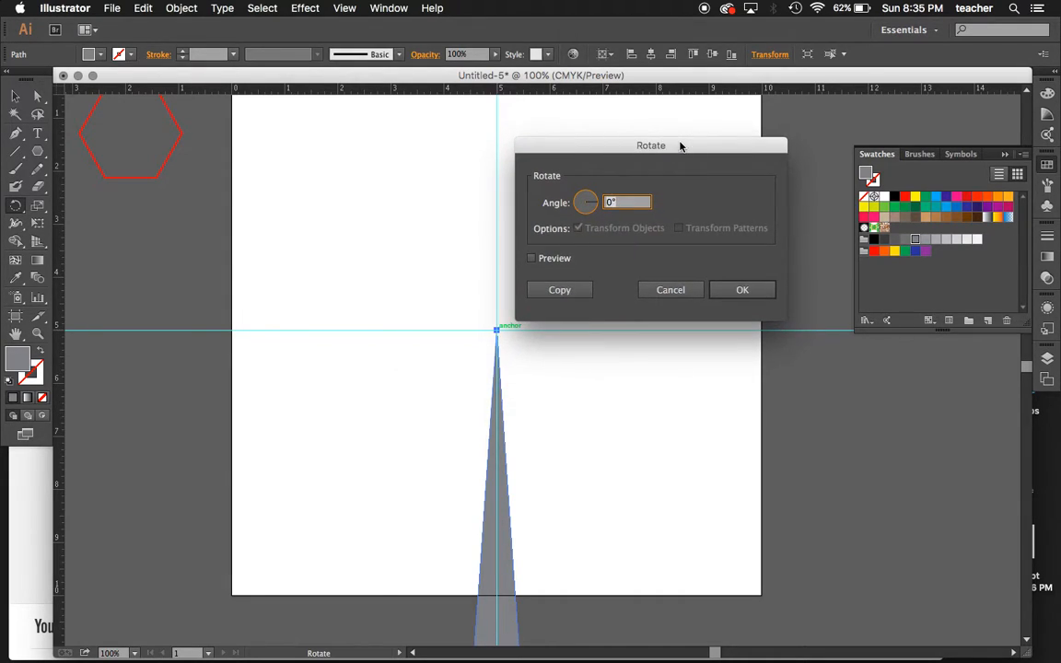
click(531, 259)
click(619, 203)
text(30)
key(Tab)
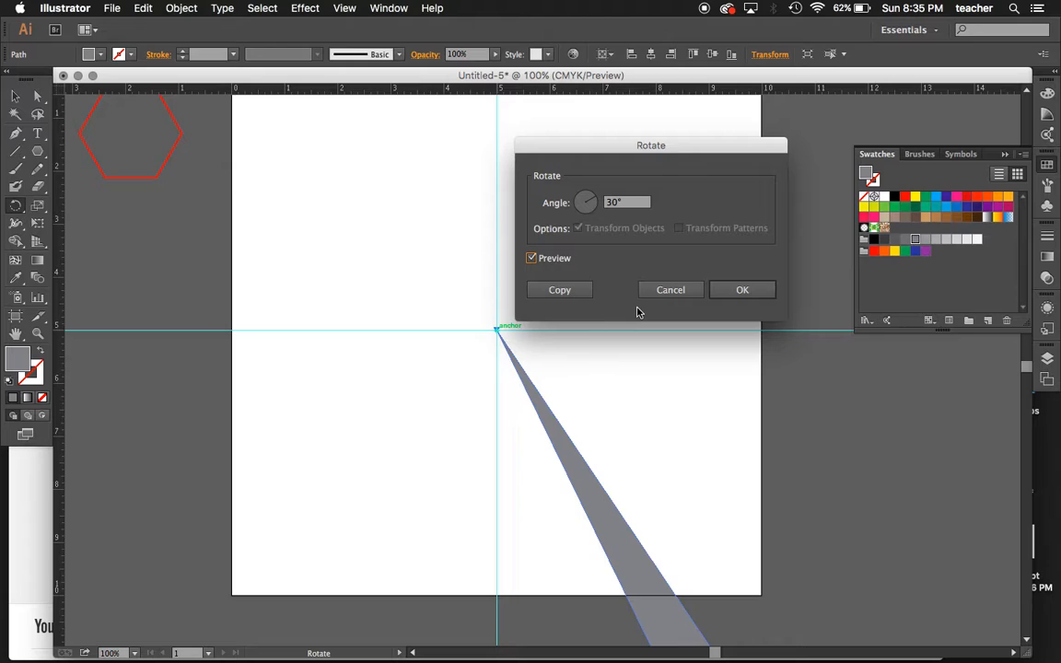
click(563, 293)
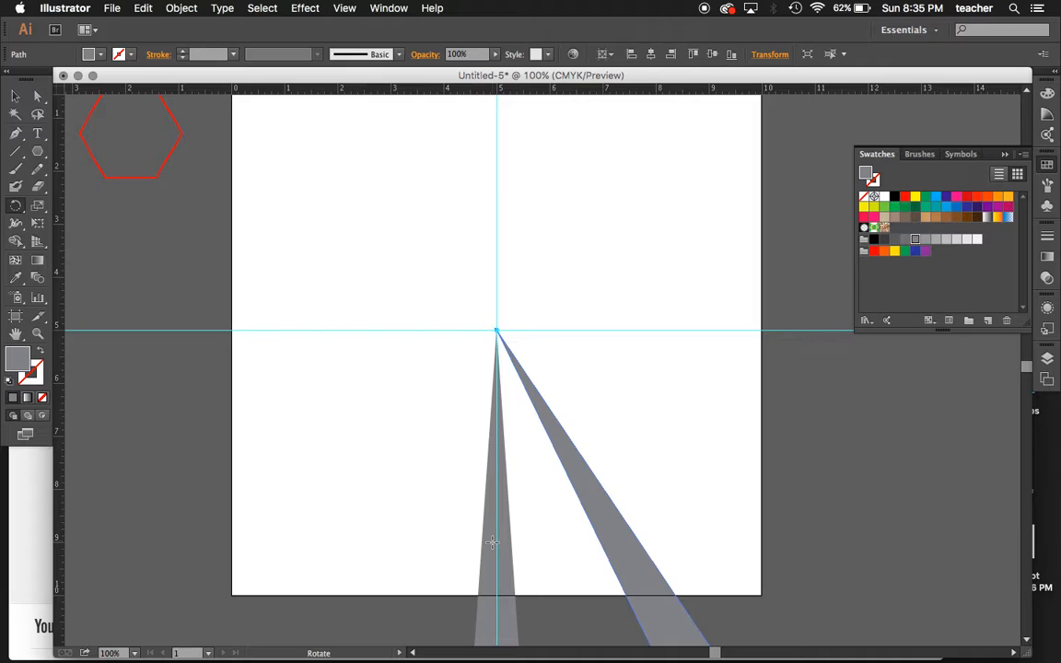
Step: Repeat the 30° rotated copy until twelve rays fill the full circle around the guide intersection, and deselect everything
key(v)
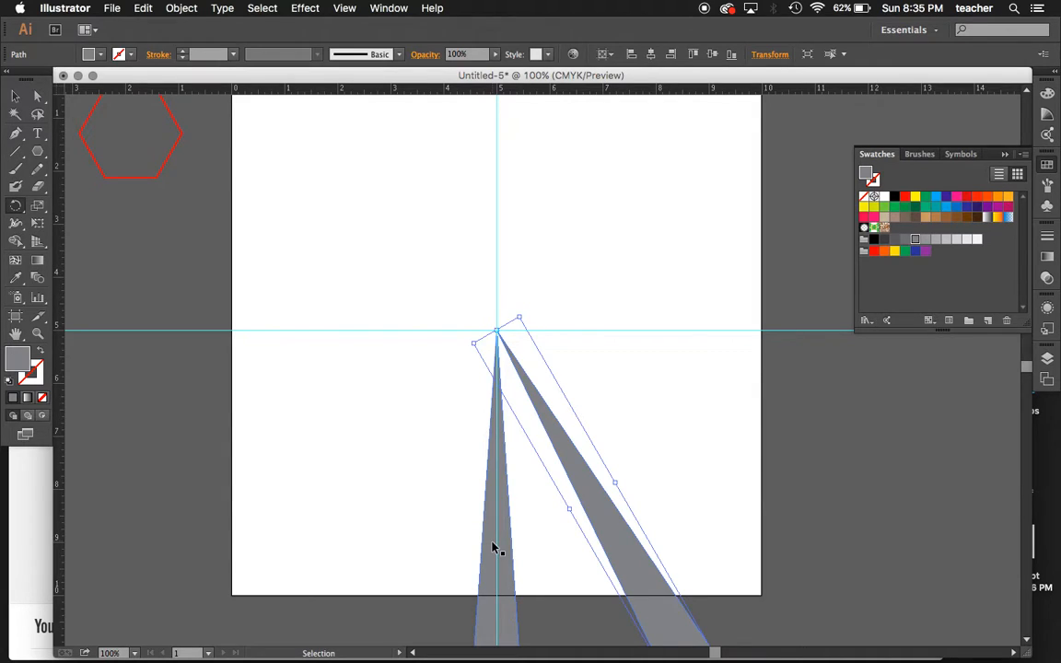
key(super+d)
key(super+d)
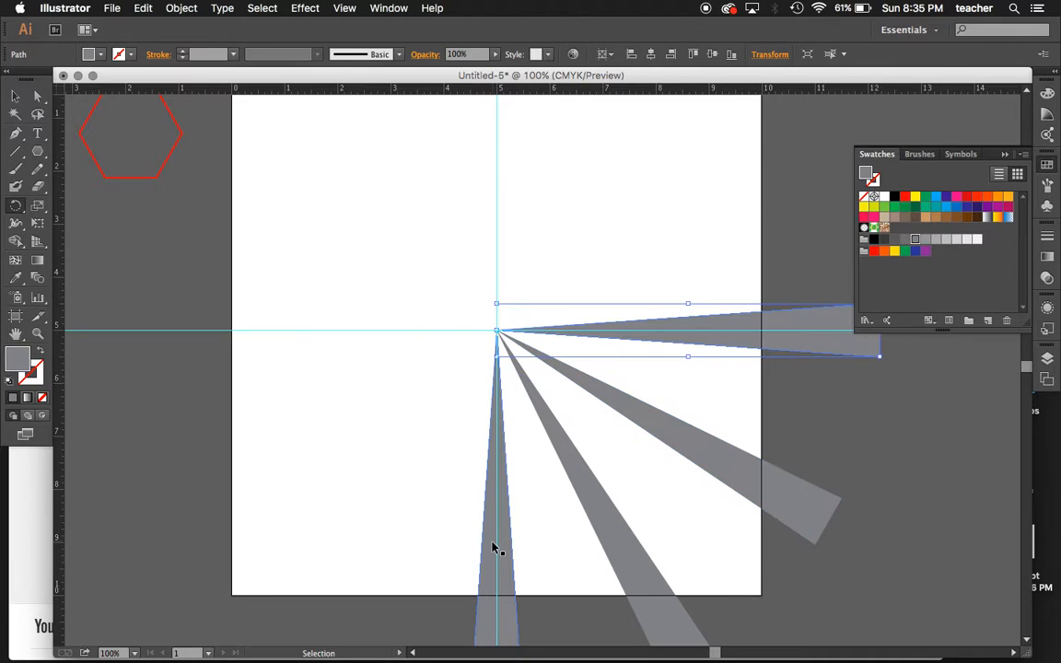
key(super+d)
key(super+d)
key(super+d)
key(super+d)
key(super+d)
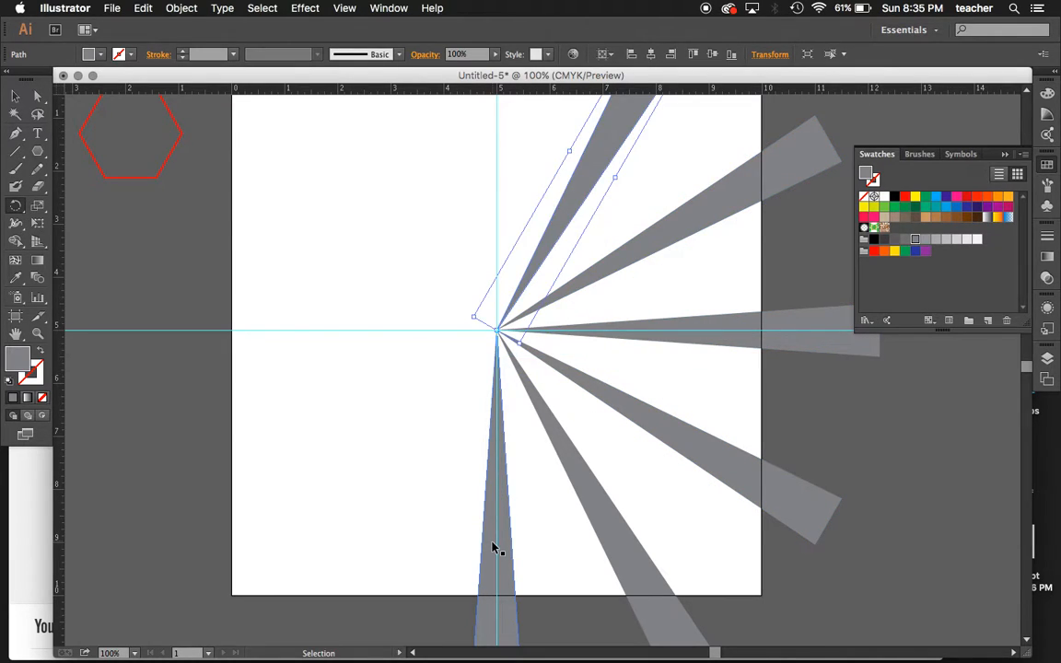
key(super+d)
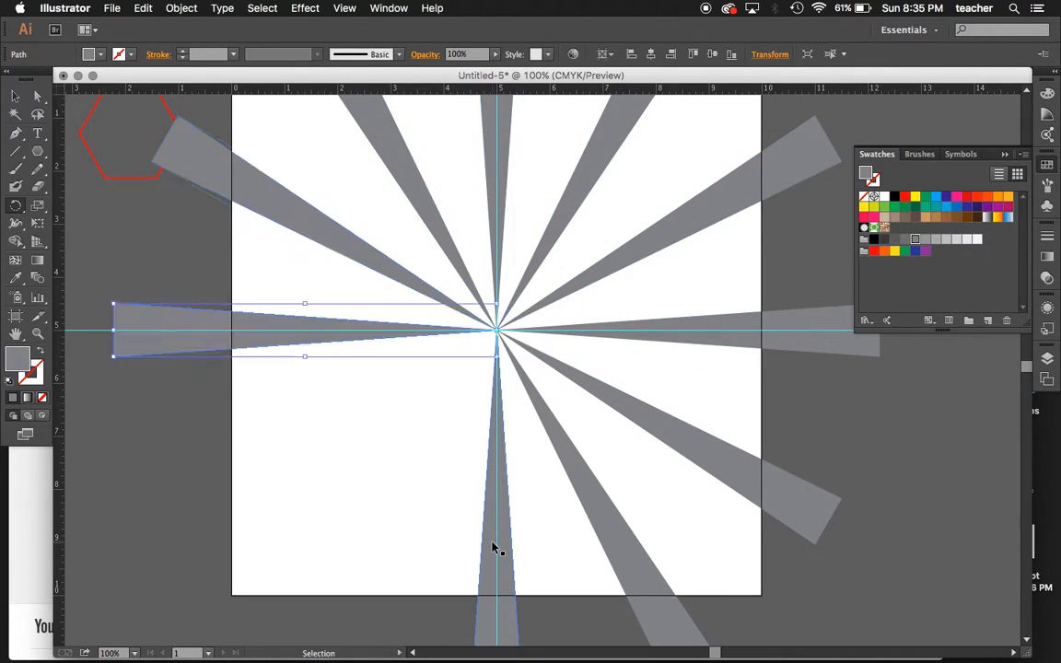
key(super+d)
key(super+d)
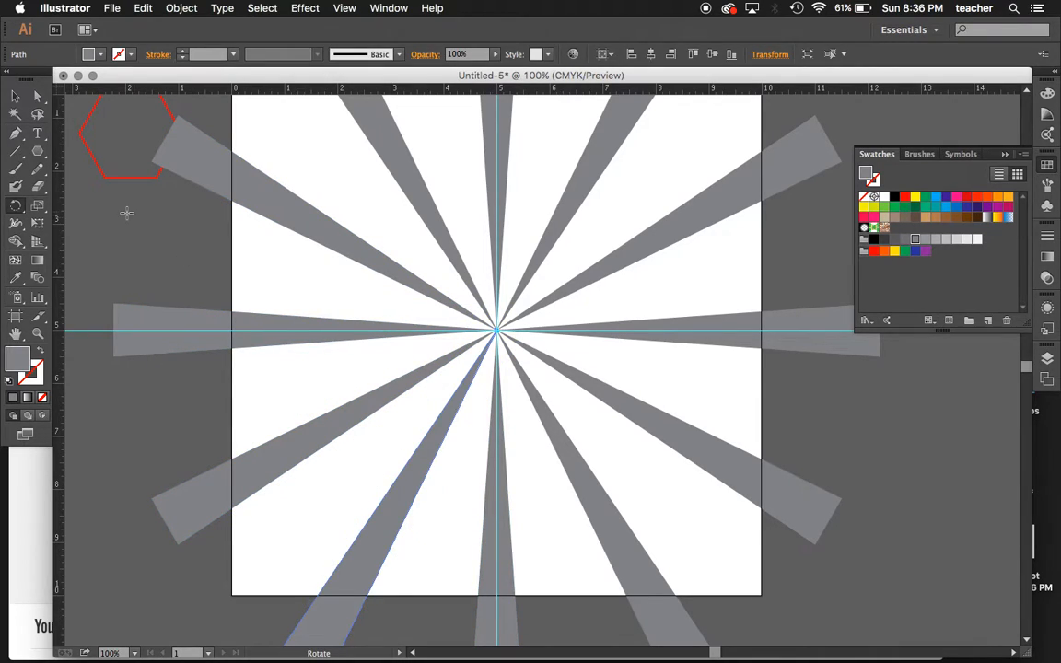
click(17, 97)
click(128, 280)
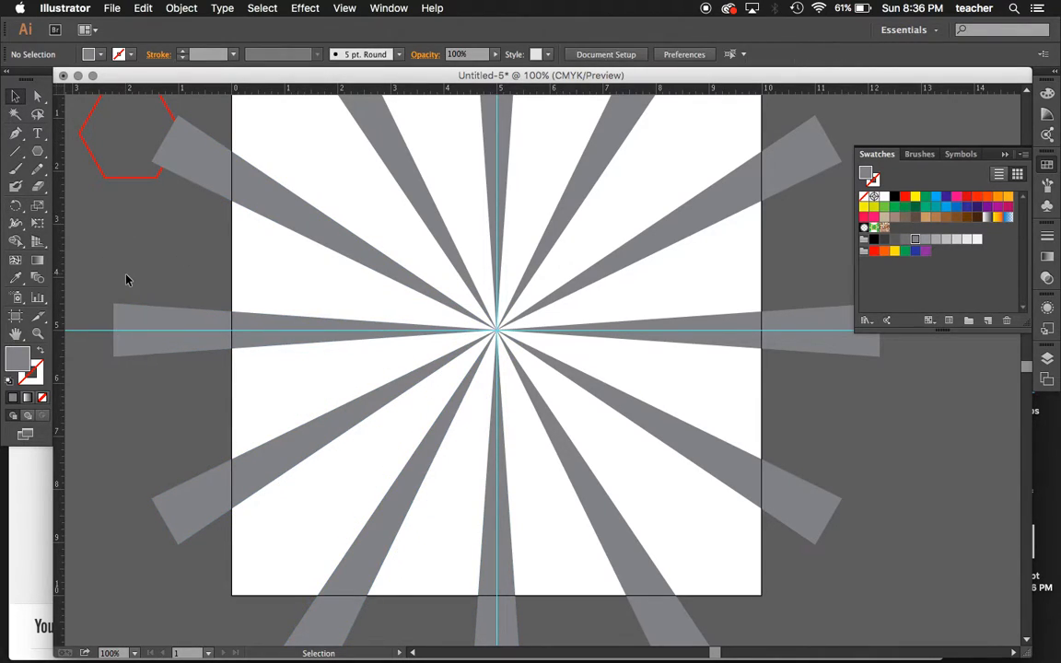
Step: Try to delete all the rays at once, and undo the deletion
key(super+minus)
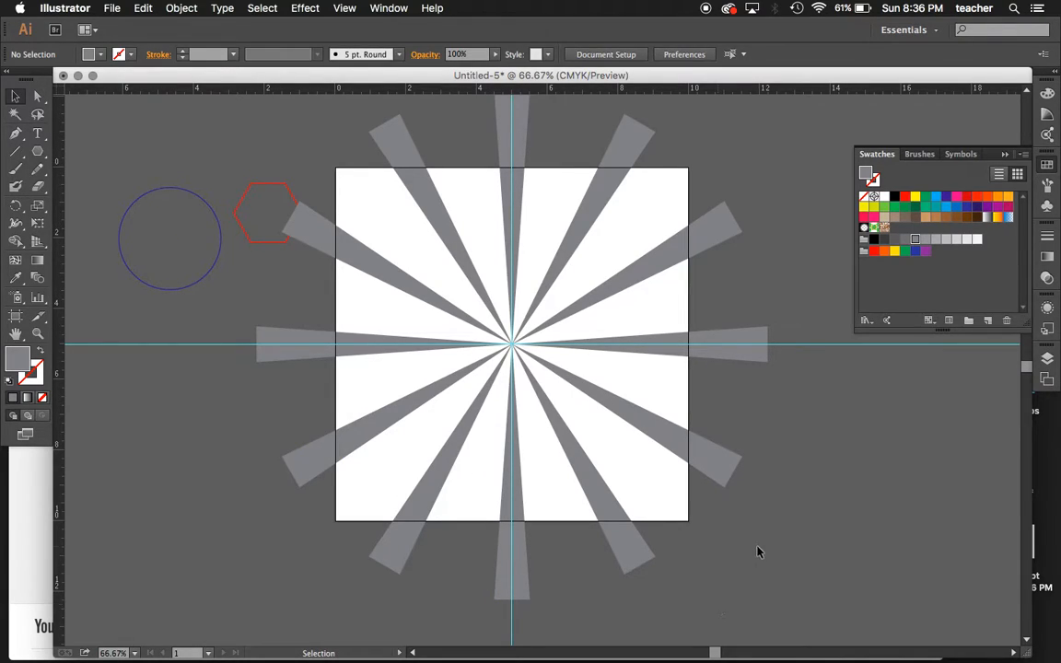
drag(764, 568, 420, 242)
key(Delete)
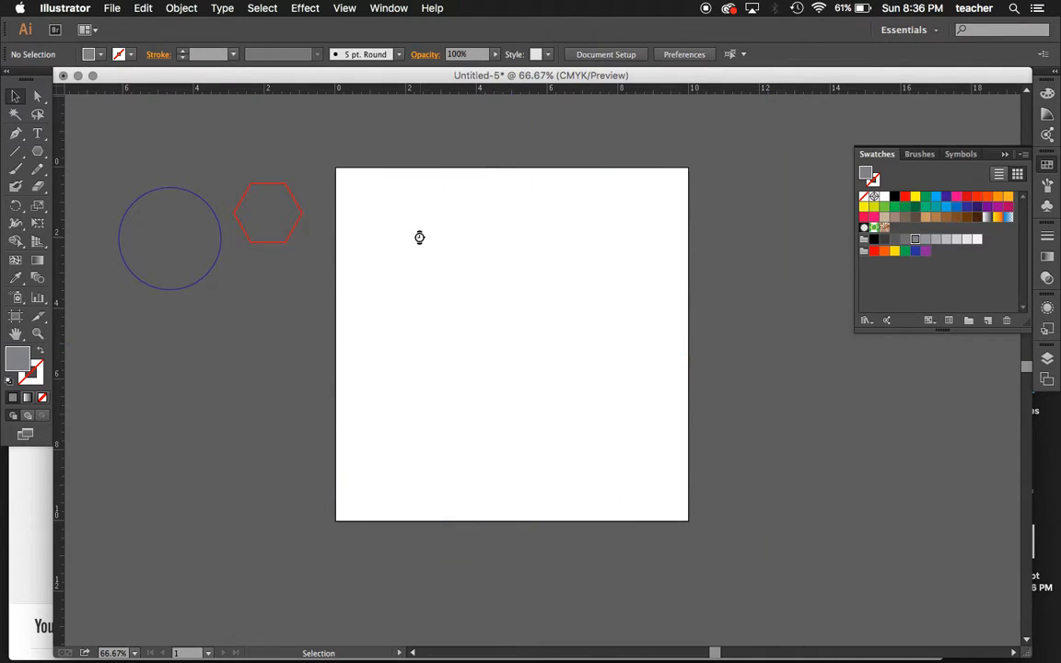
key(super+z)
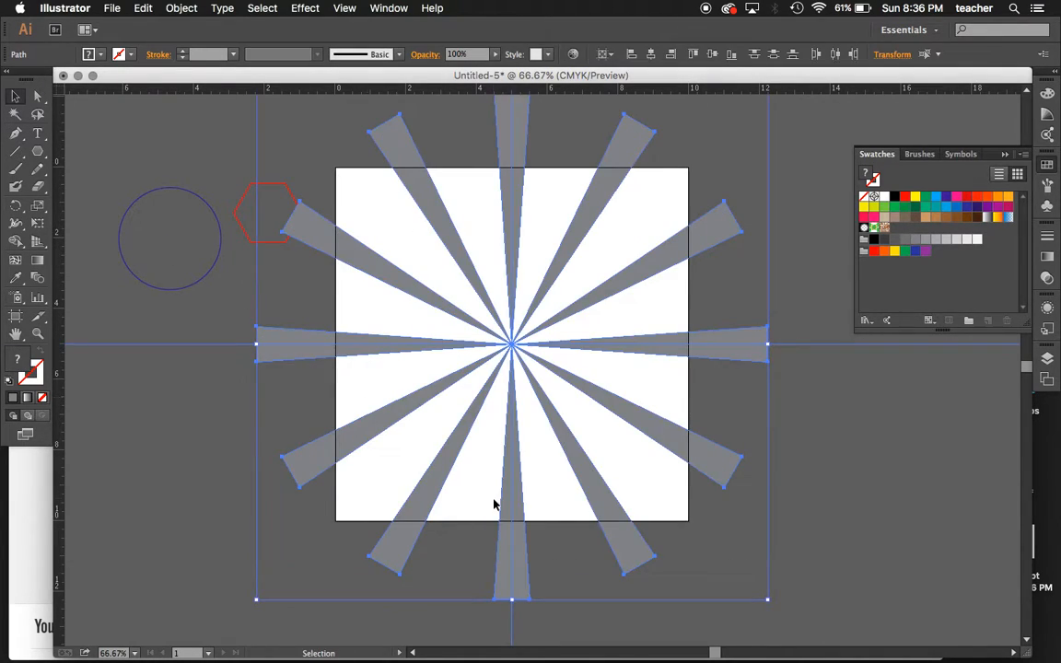
Step: Delete all the gray rays group by group while leaving both guides in place
click(799, 553)
drag(801, 554, 544, 360)
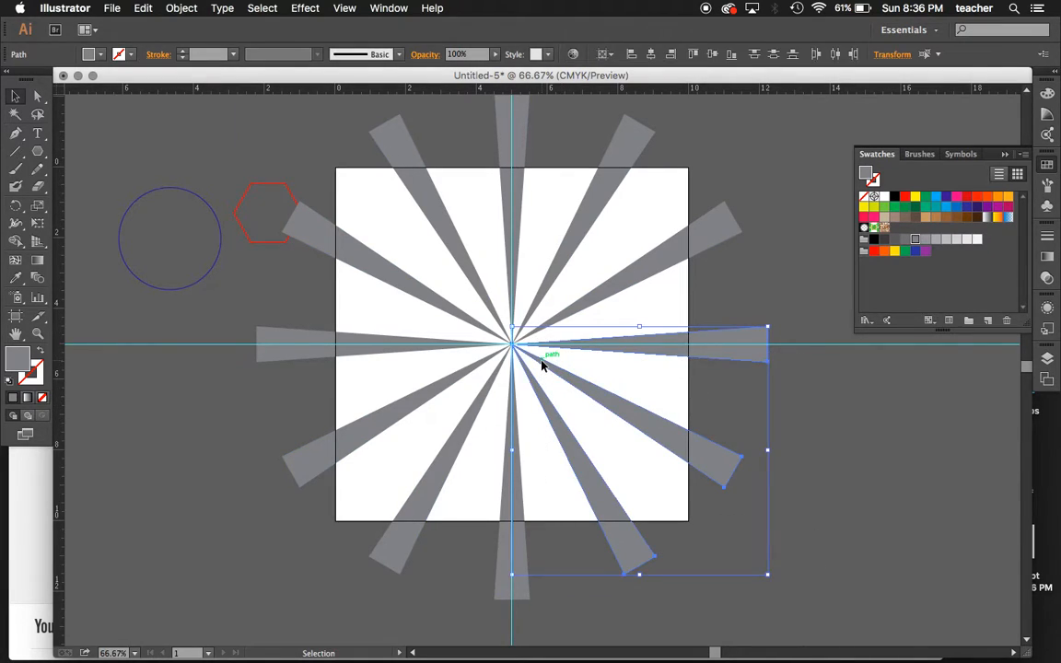
key(Delete)
drag(498, 619, 299, 359)
key(Delete)
drag(400, 321, 501, 166)
key(Delete)
drag(670, 310, 518, 126)
key(Delete)
Step: Centre the blue circle on the guide intersection, and offset it up and left so the intersection still lies inside it
drag(221, 261, 559, 365)
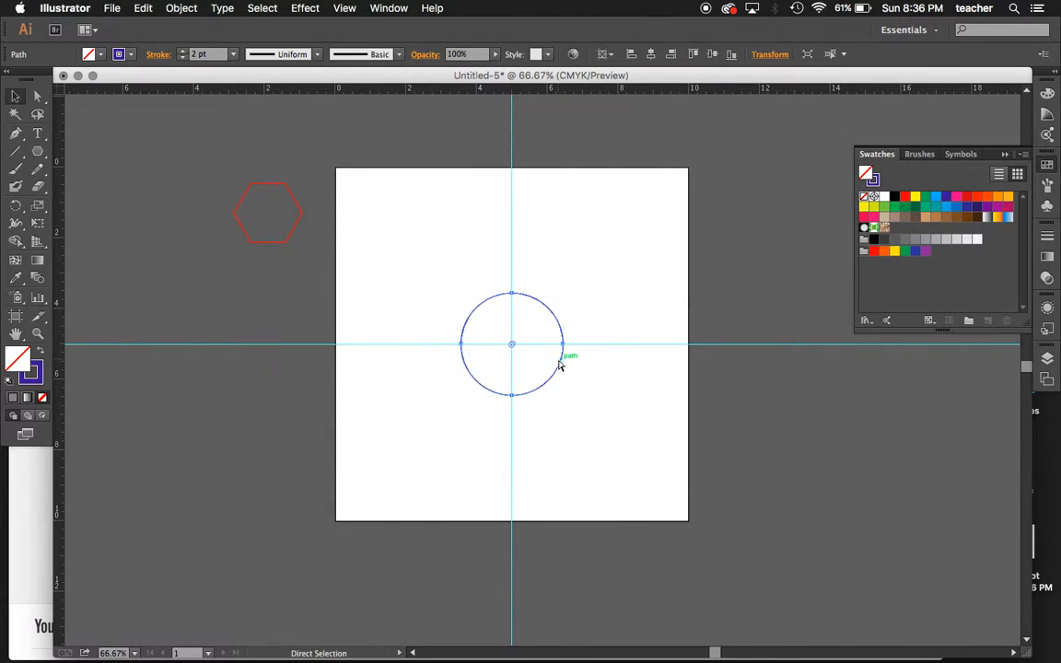
key(super+equal)
key(super+equal)
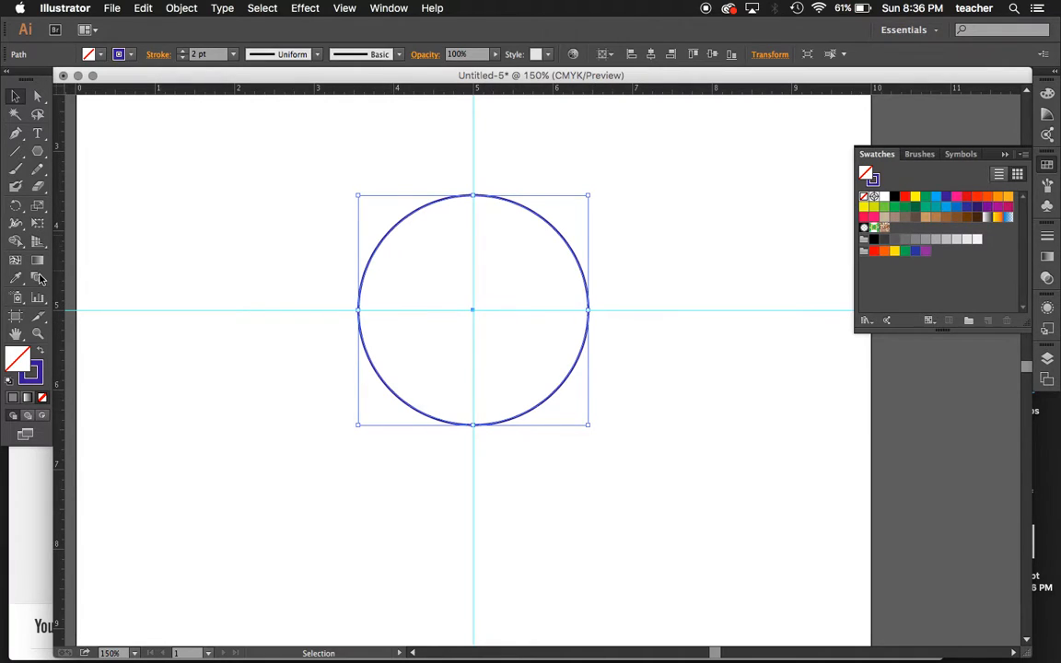
click(14, 205)
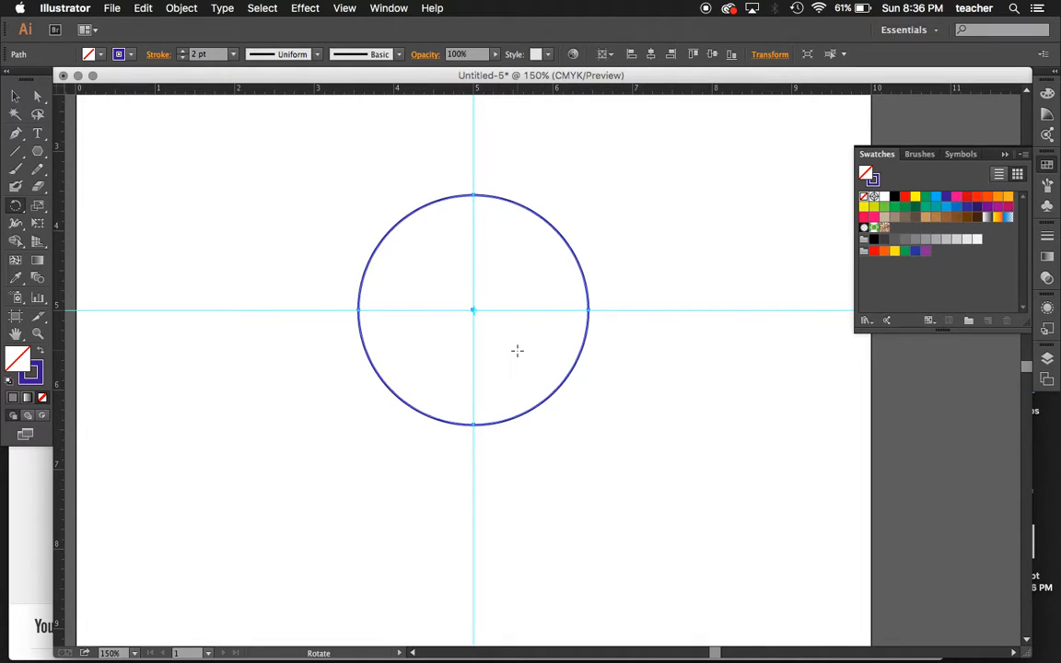
click(14, 96)
drag(549, 399, 478, 354)
click(585, 489)
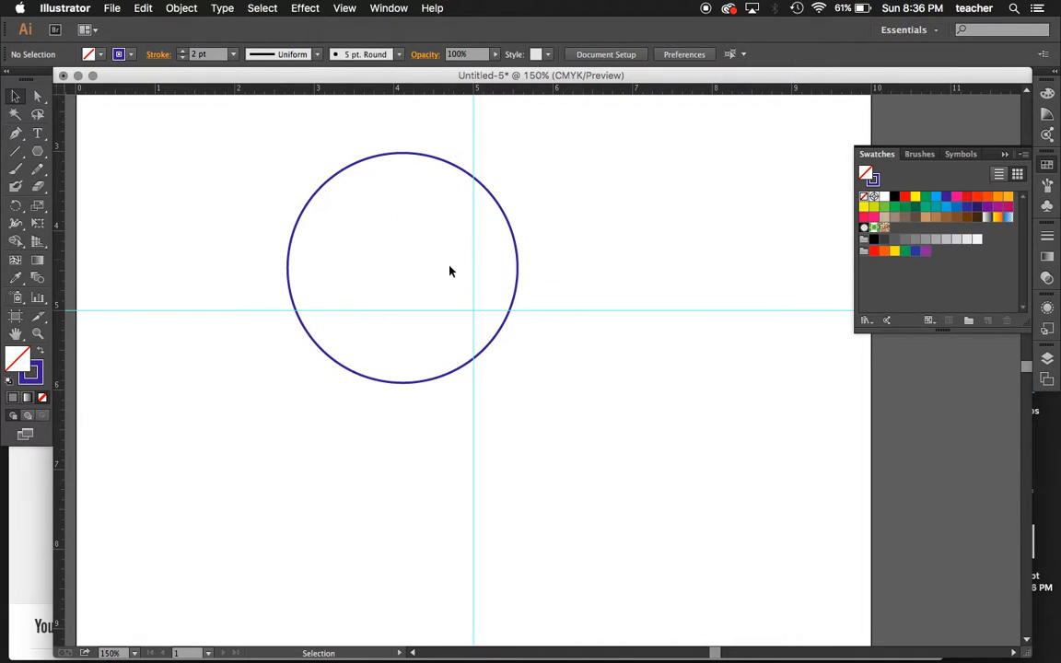
Step: Create a copy of the blue circle rotated 60° about the guide intersection
click(281, 251)
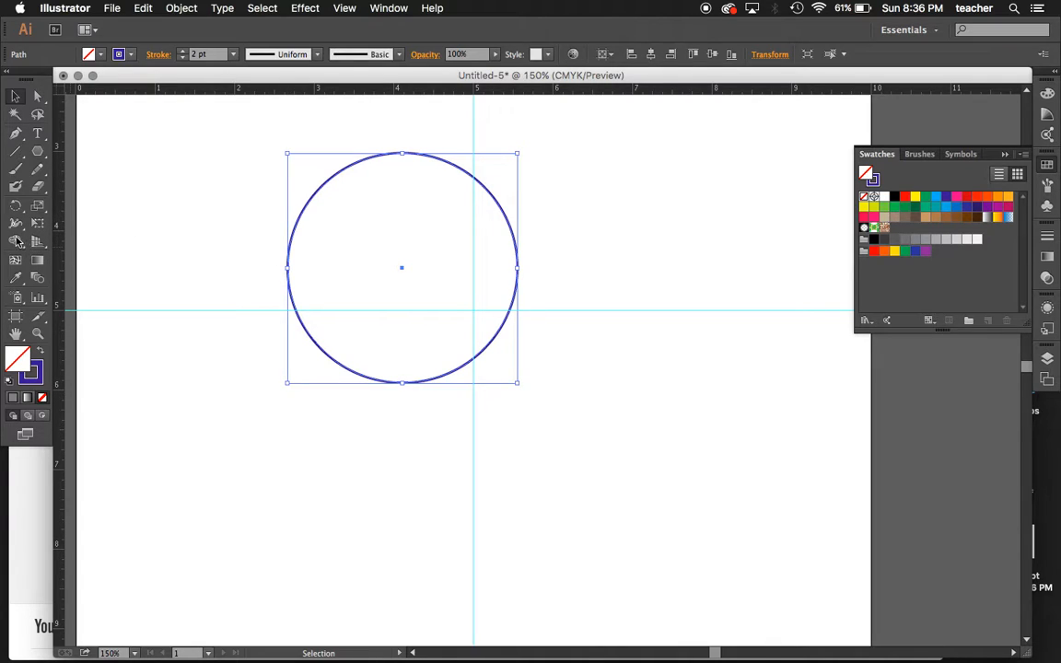
click(14, 205)
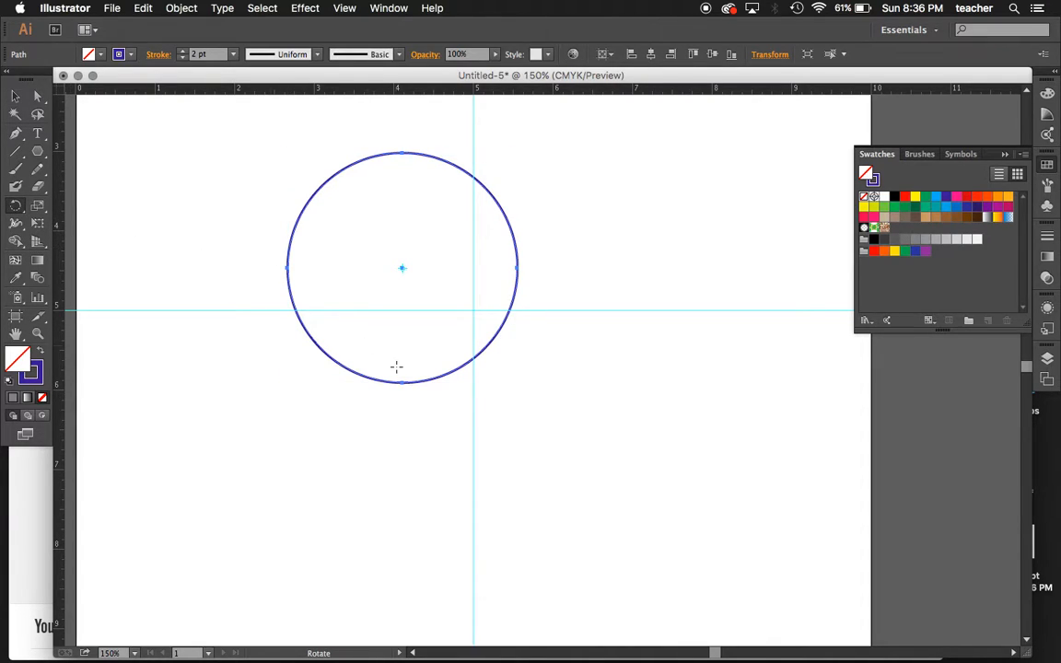
alt+click(473, 310)
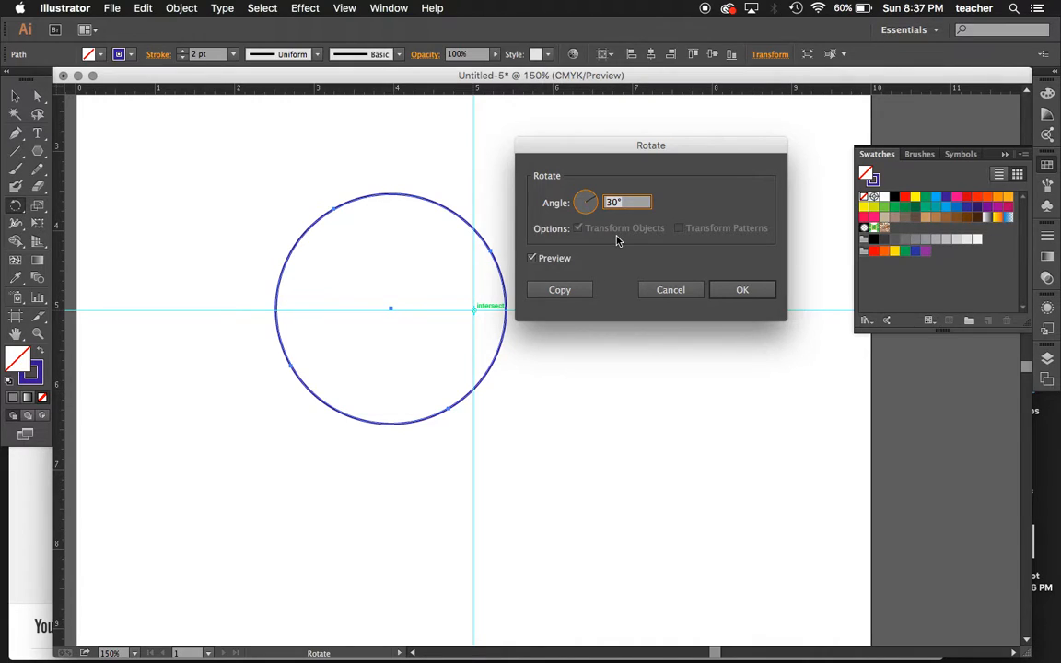
text(60)
key(Tab)
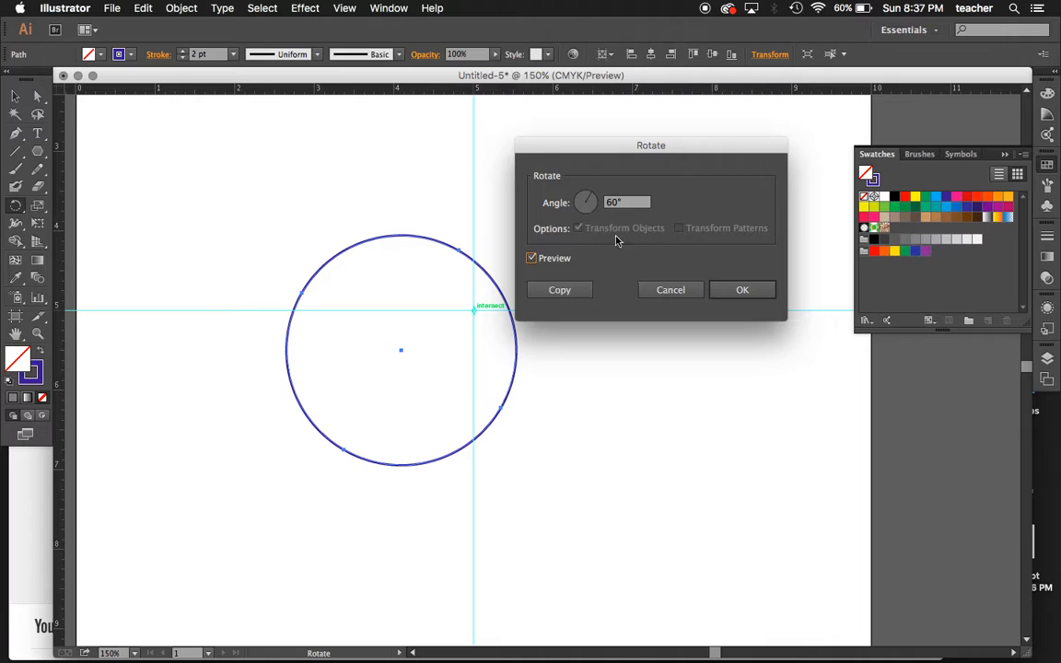
click(560, 293)
Step: Repeat the 60° rotated copy until six overlapping circles form a closed rosette, and deselect everything
key(v)
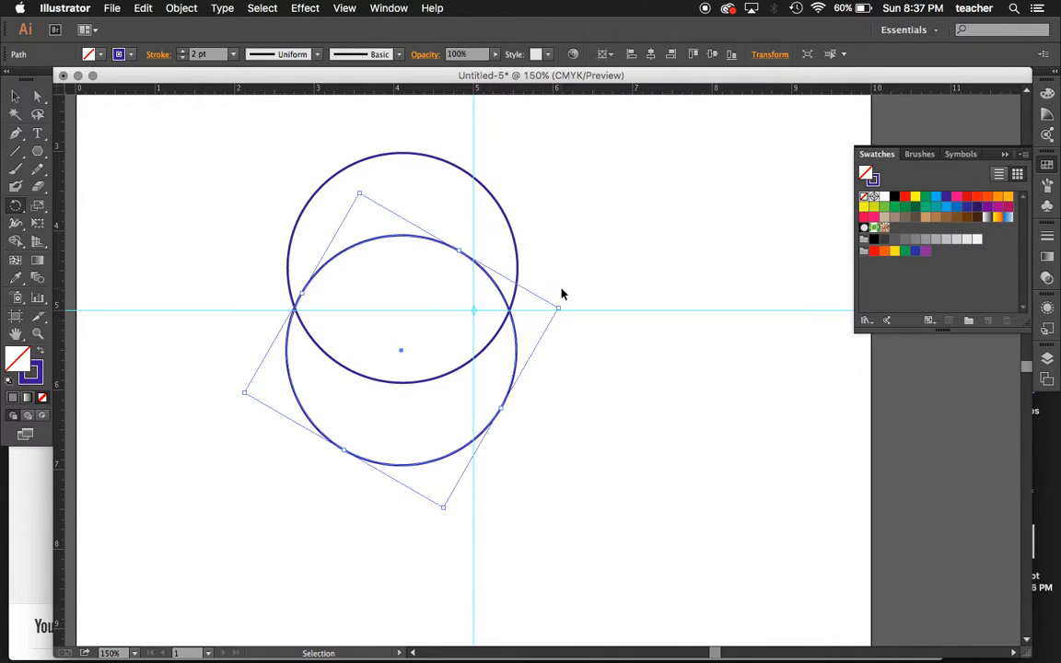
key(super+d)
key(super+d)
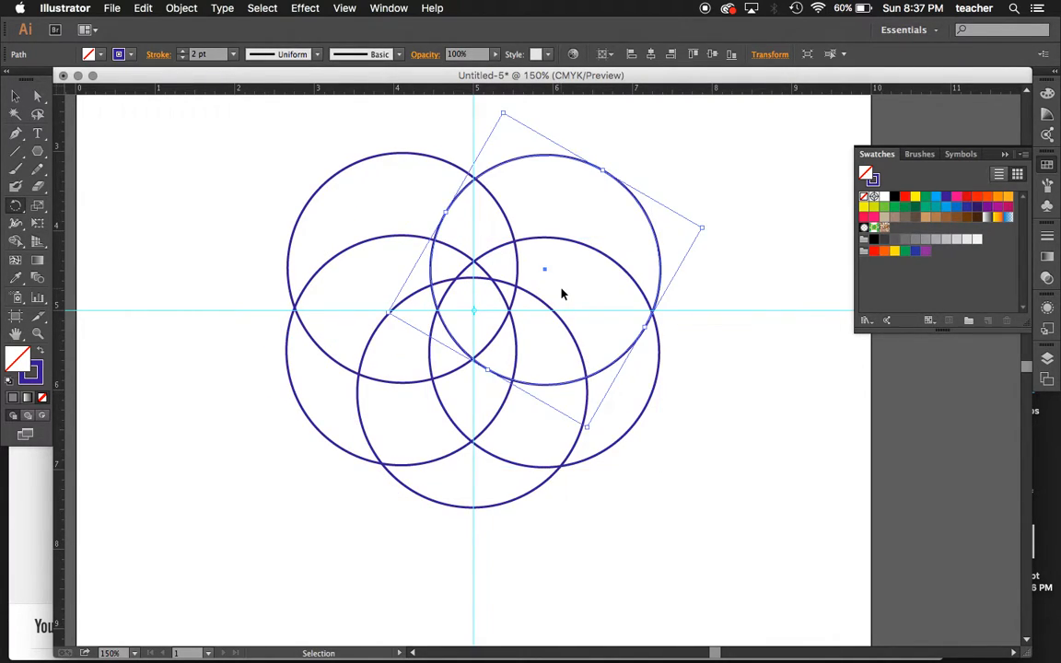
key(super+d)
key(q)
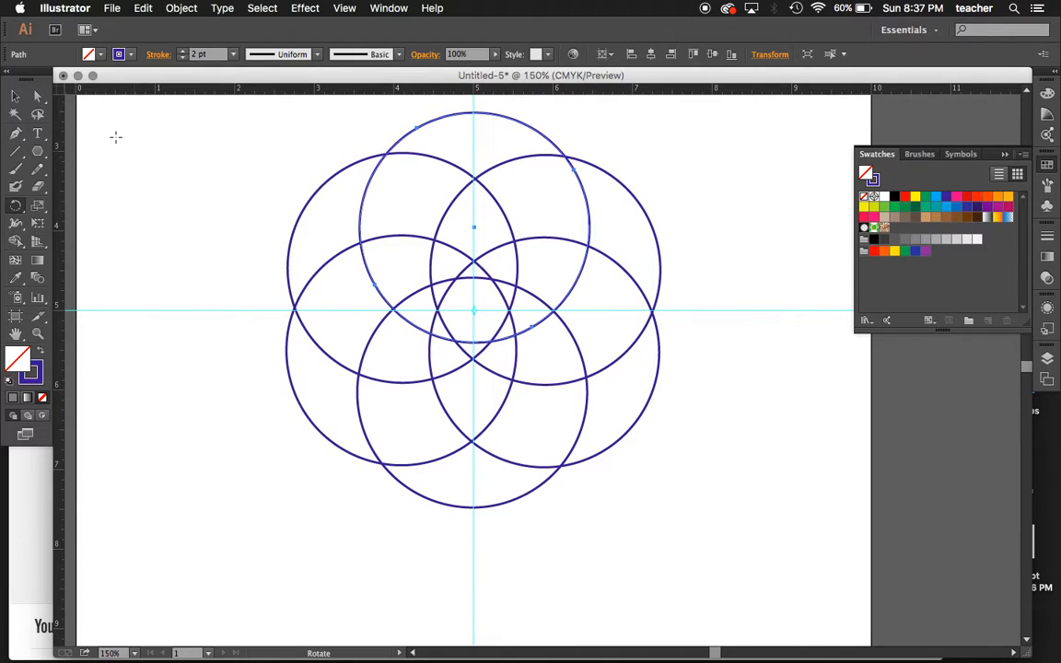
click(15, 97)
click(106, 194)
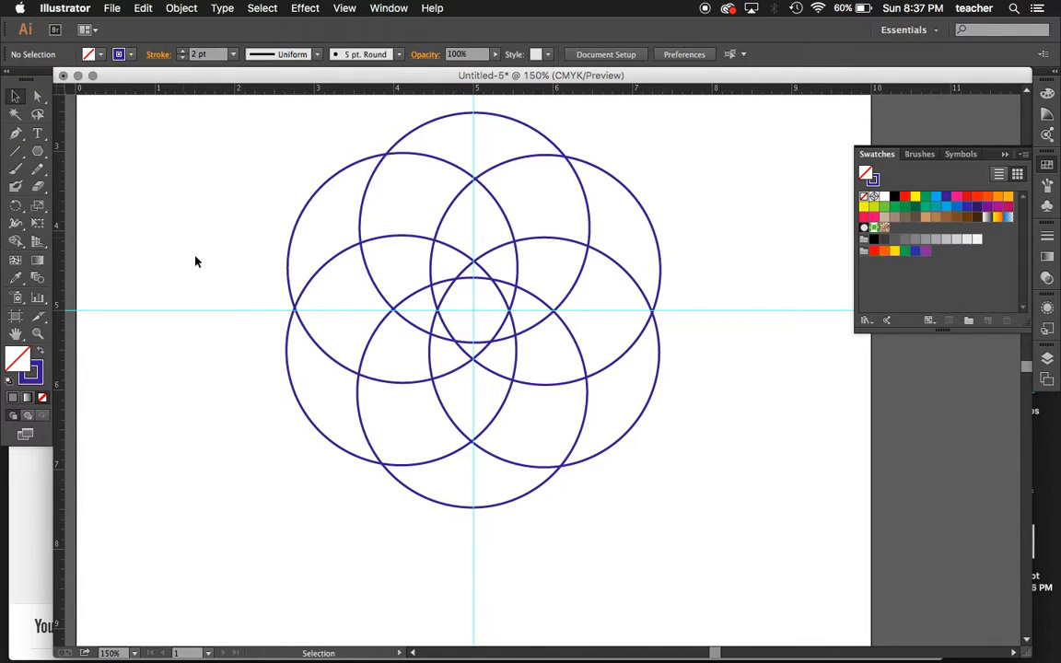
Step: Move the red hexagon onto the right edge of the circle rosette, centred on the horizontal guide
scroll(195, 262, left, 5)
scroll(195, 262, up, 3)
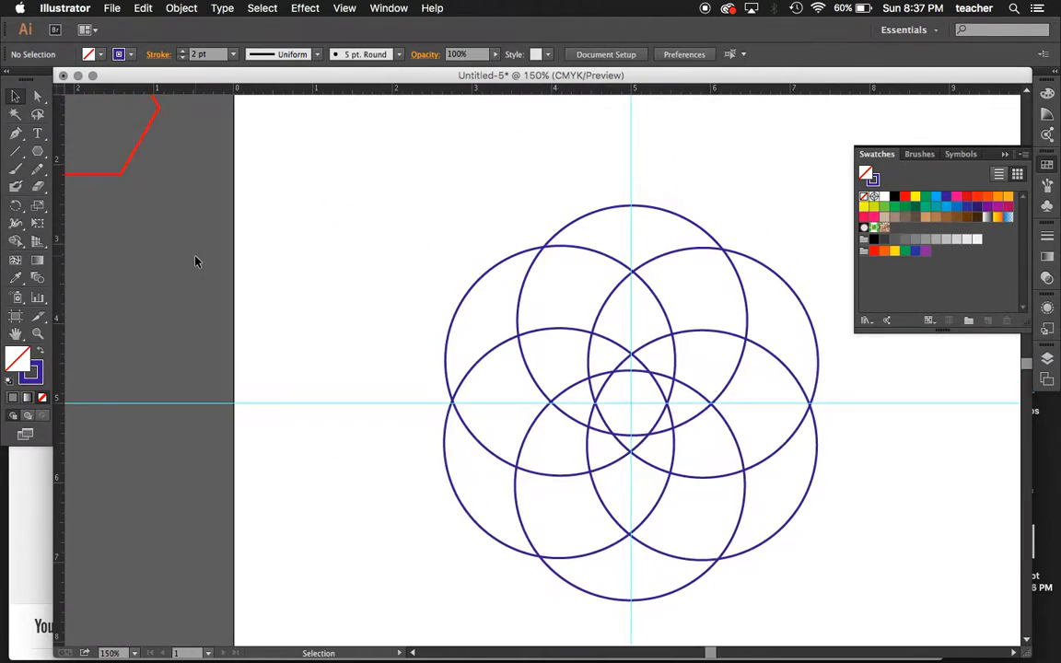
drag(128, 166, 885, 461)
scroll(887, 461, right, 3)
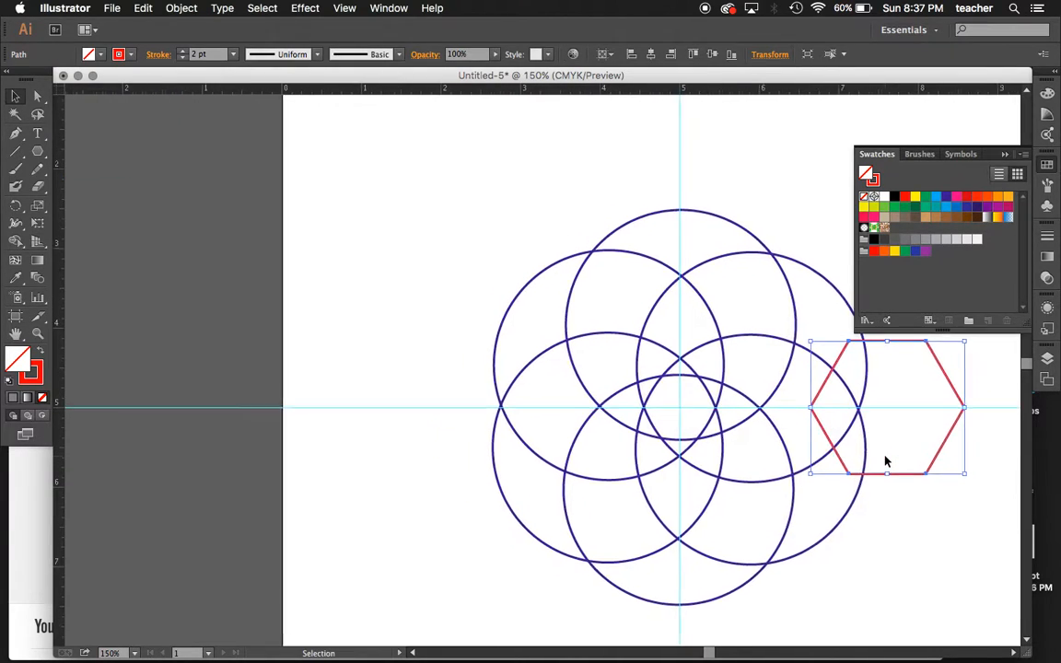
Step: Create a copy of the red hexagon rotated 15° about the guide intersection
click(16, 207)
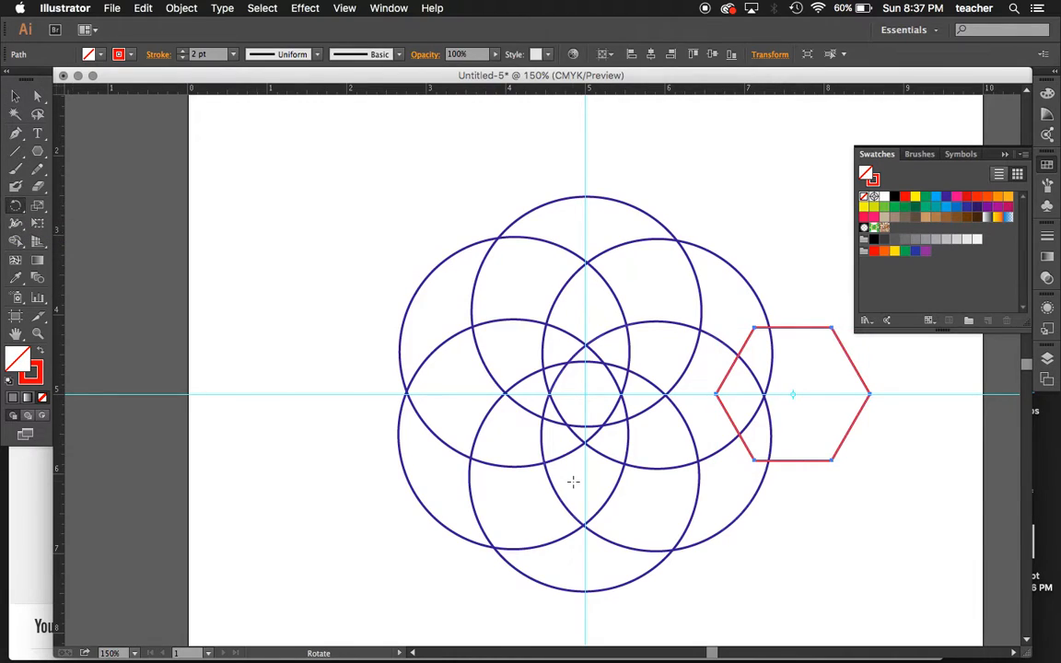
alt+click(586, 395)
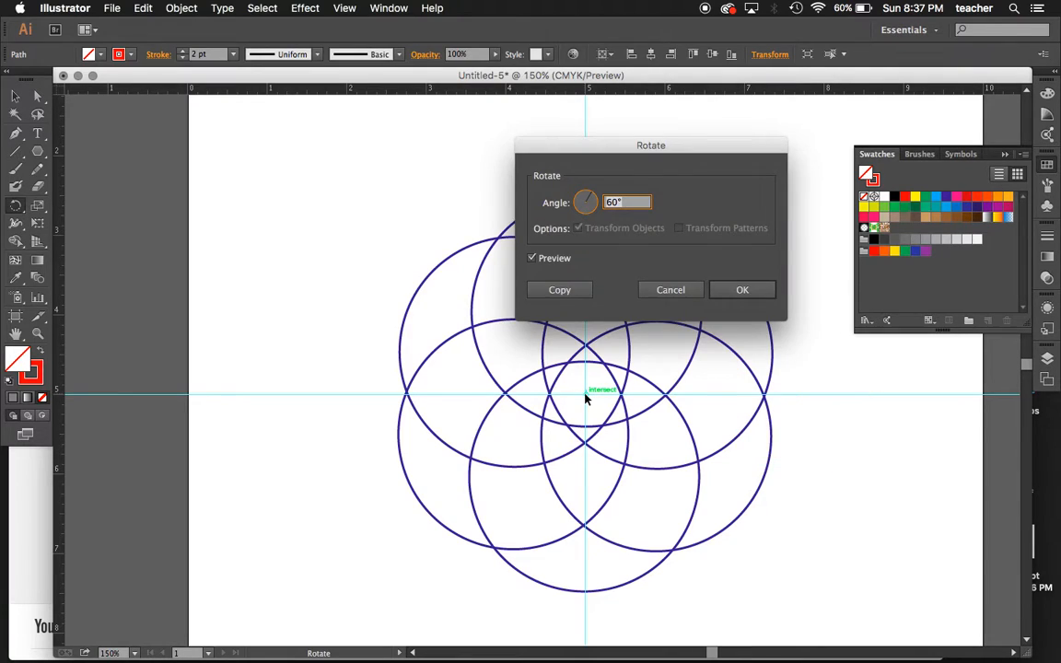
text(15)
key(Tab)
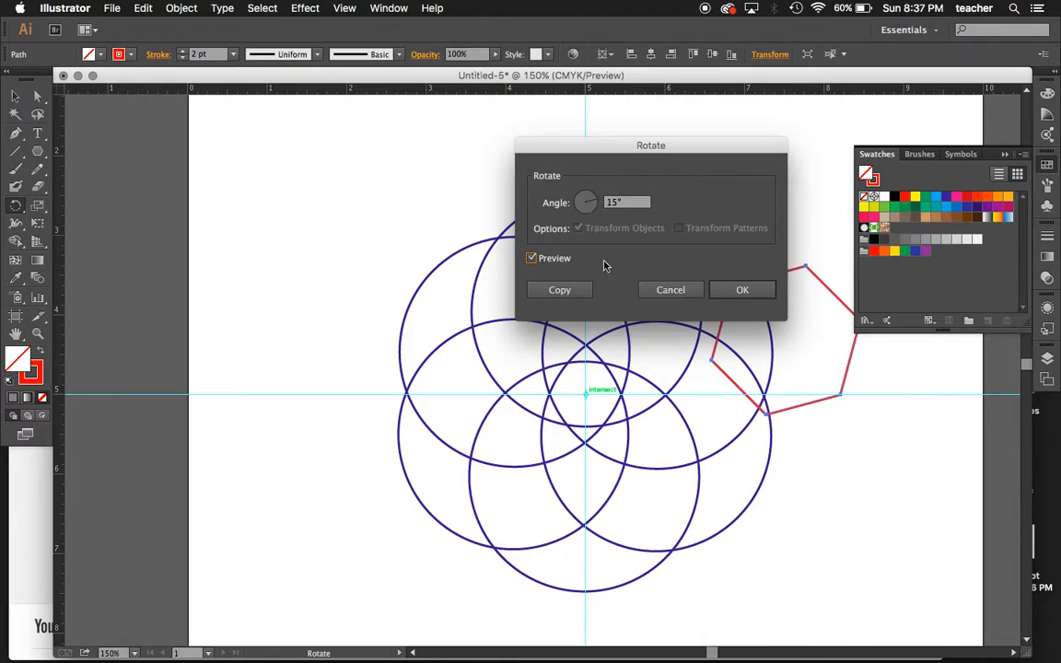
click(560, 291)
Step: Repeat the 15° rotated copy until overlapping red hexagons ring the circle rosette, and deselect everything
key(super+d)
key(super+d)
key(super+d)
key(super+d)
key(super+d)
key(super+d)
key(super+d)
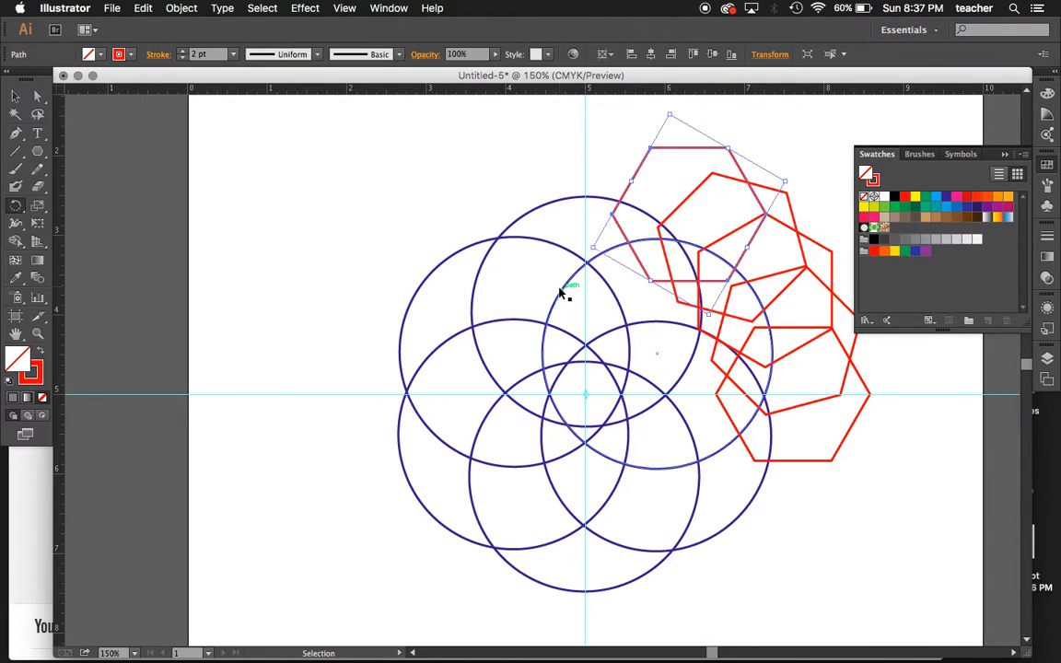
key(super+d)
key(super+d)
key(super+d)
key(super+d)
key(super+d)
key(super+d)
key(super+d)
key(super+d)
key(super+d)
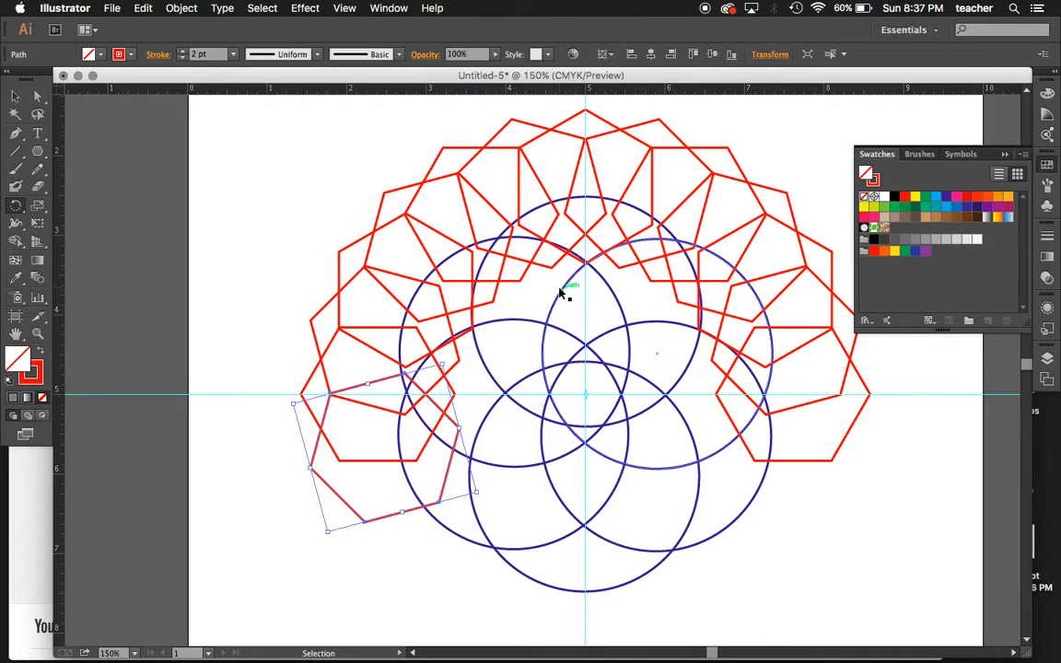
key(super+d)
key(super+d)
key(super+d)
key(super+d)
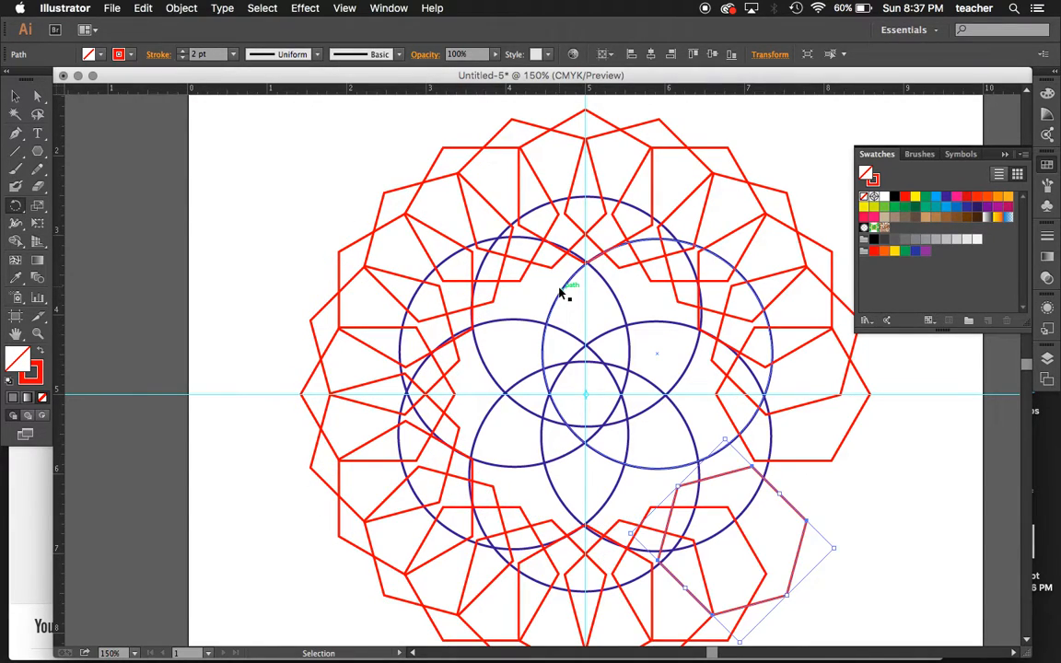
key(super+d)
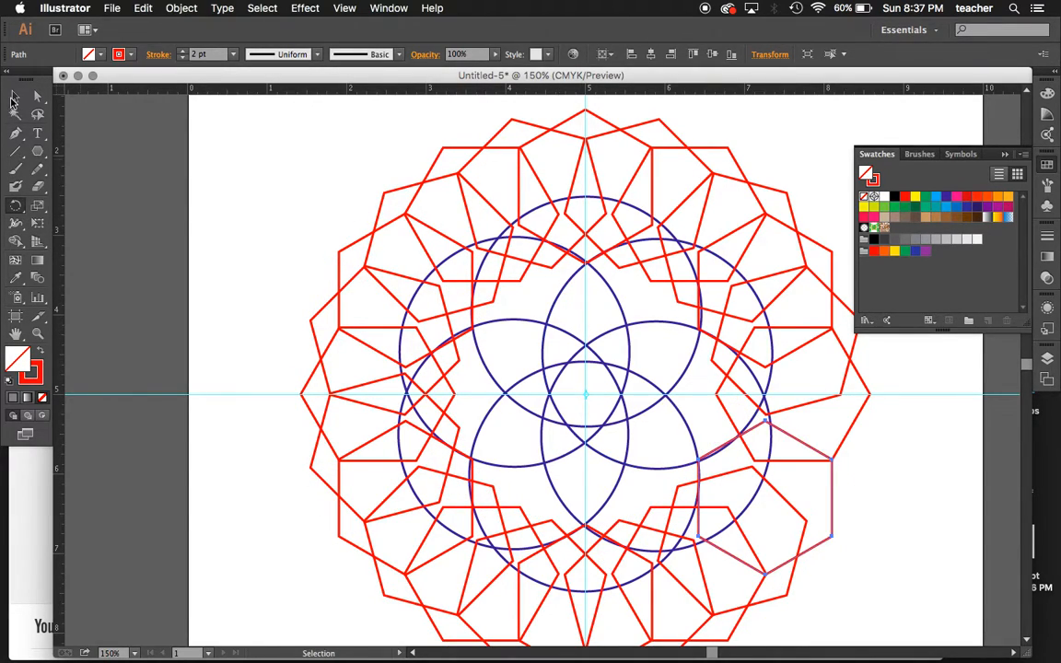
click(240, 291)
Step: Delete the horizontal and vertical guides that cross the pattern's centre
drag(199, 301, 232, 444)
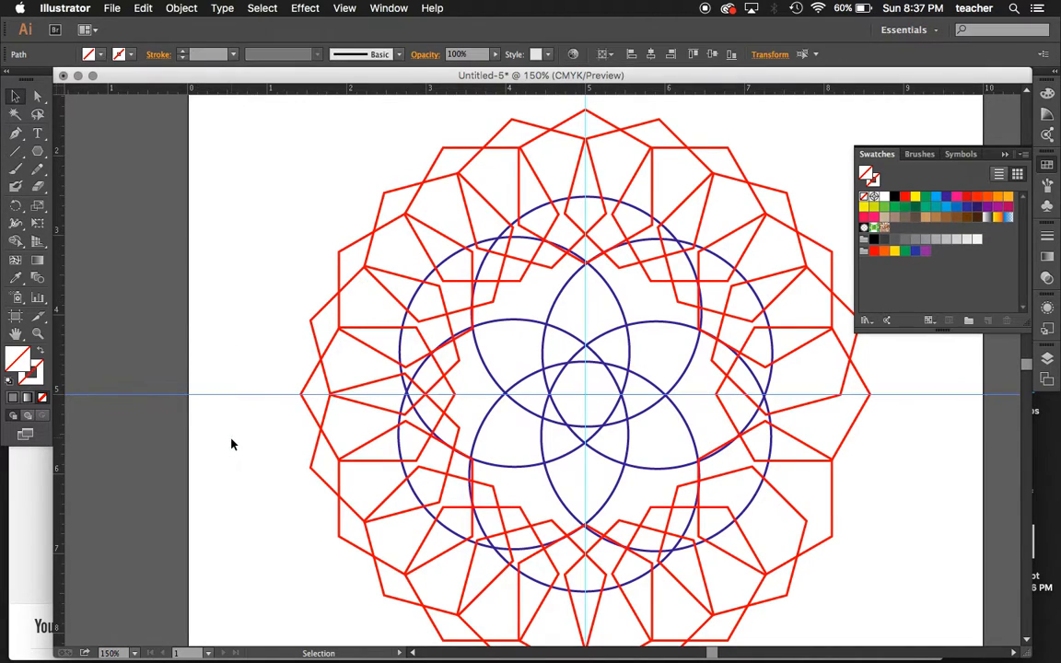
key(Delete)
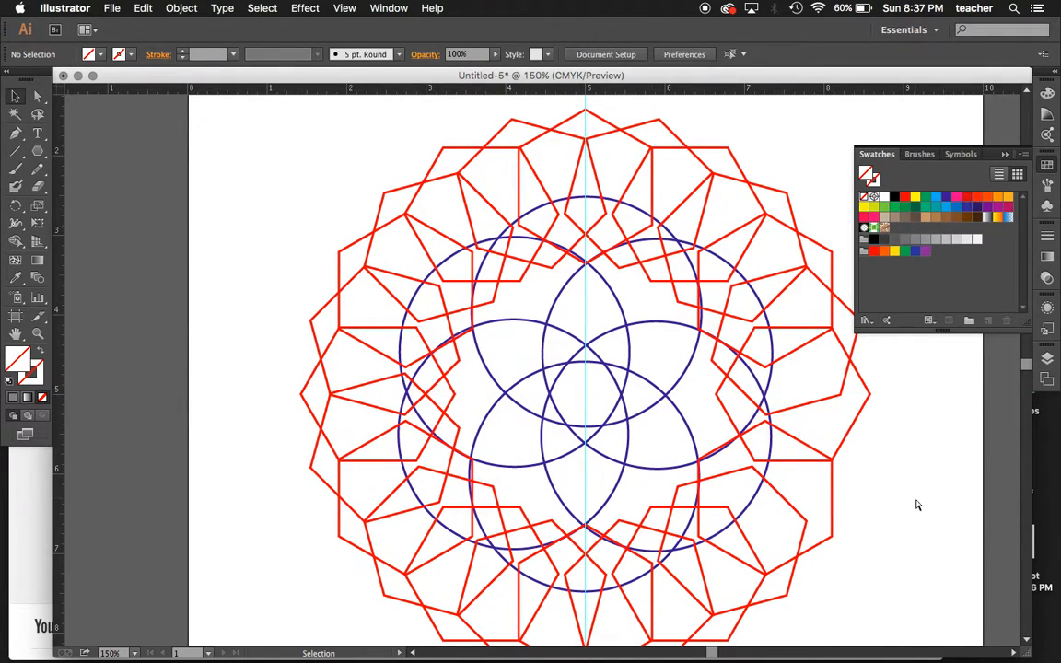
key(super+minus)
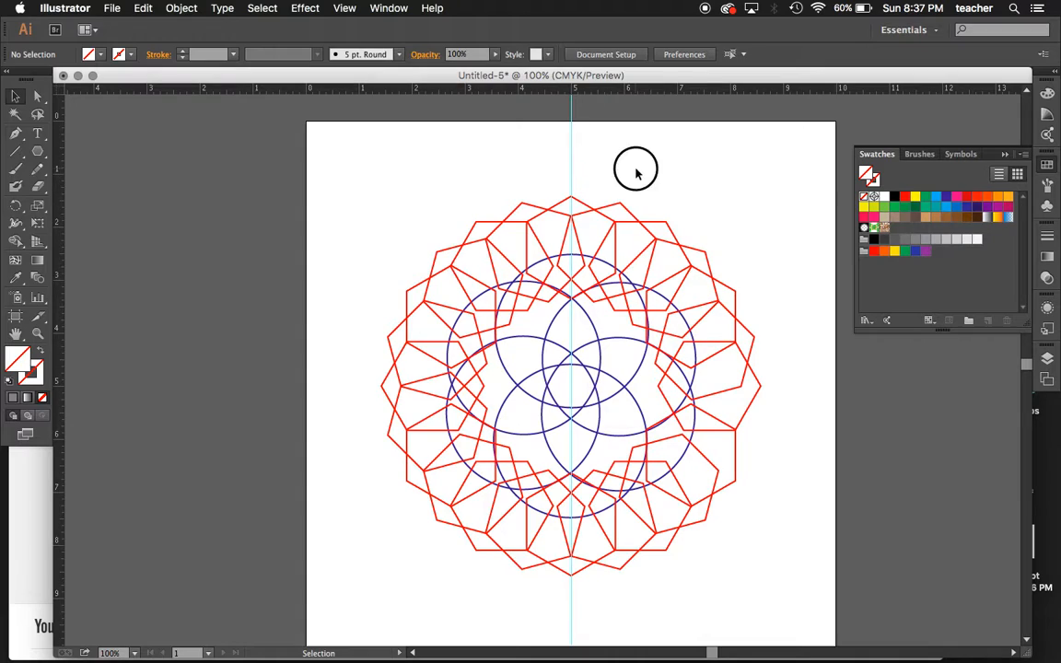
drag(634, 170, 521, 125)
key(Delete)
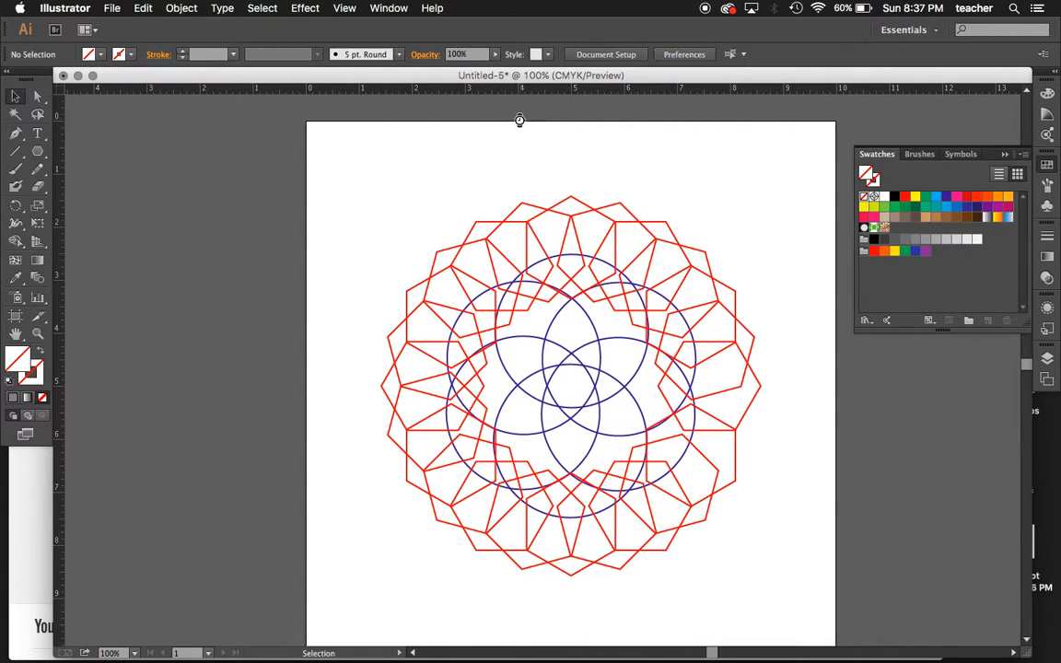
Step: Scale the whole circle and hexagon pattern down proportionally about its centre to about half the artboard's width, and deselect it
drag(361, 167, 711, 518)
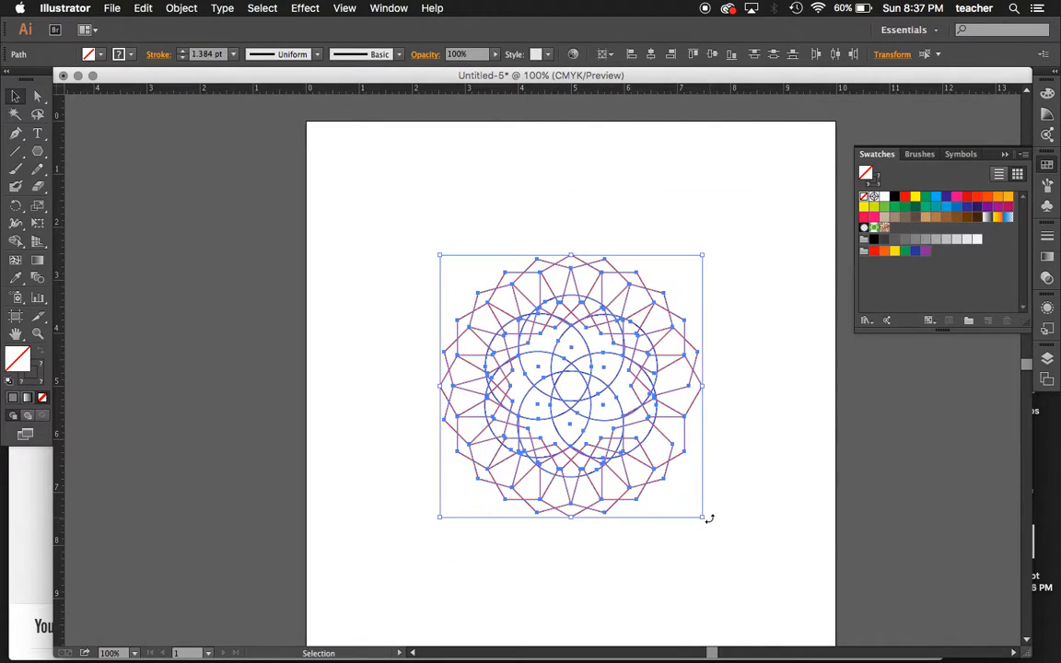
click(770, 558)
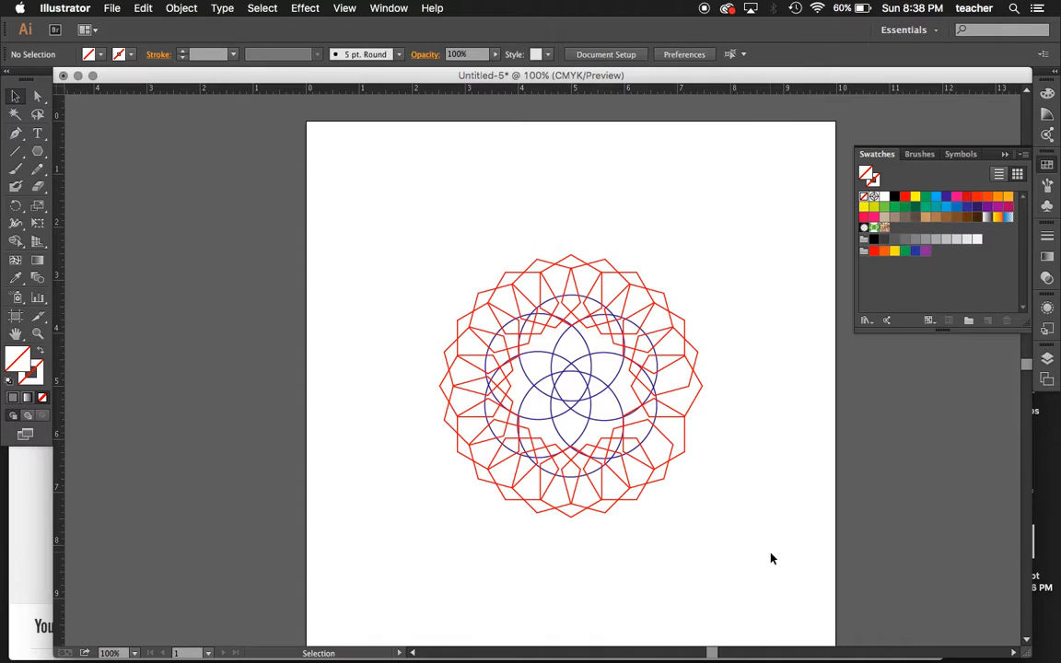